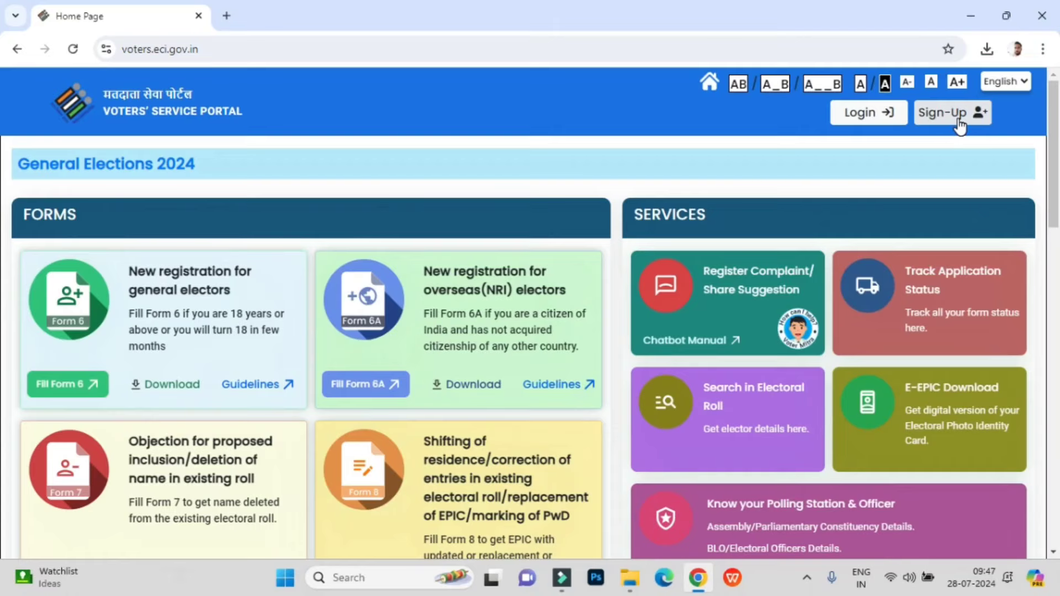
Step: Open the sign-up form for Indian Resident Electors and review its required fields
left_click(961, 126)
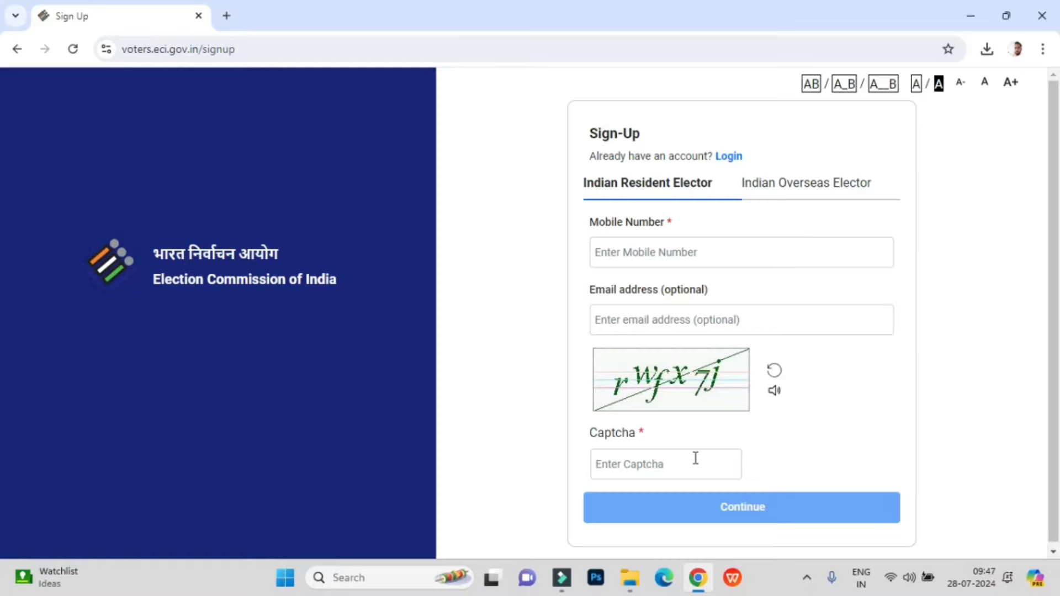
scroll(855, 438, "down", 1)
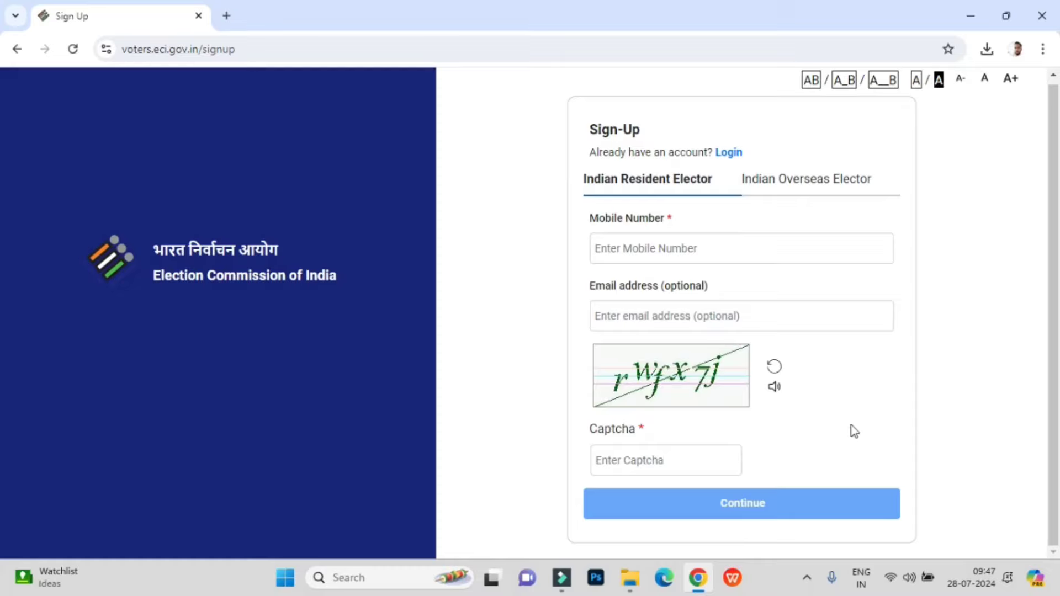
Step: Log in with the registered mobile number, account password and captcha, and verify the OTP
left_click(721, 157)
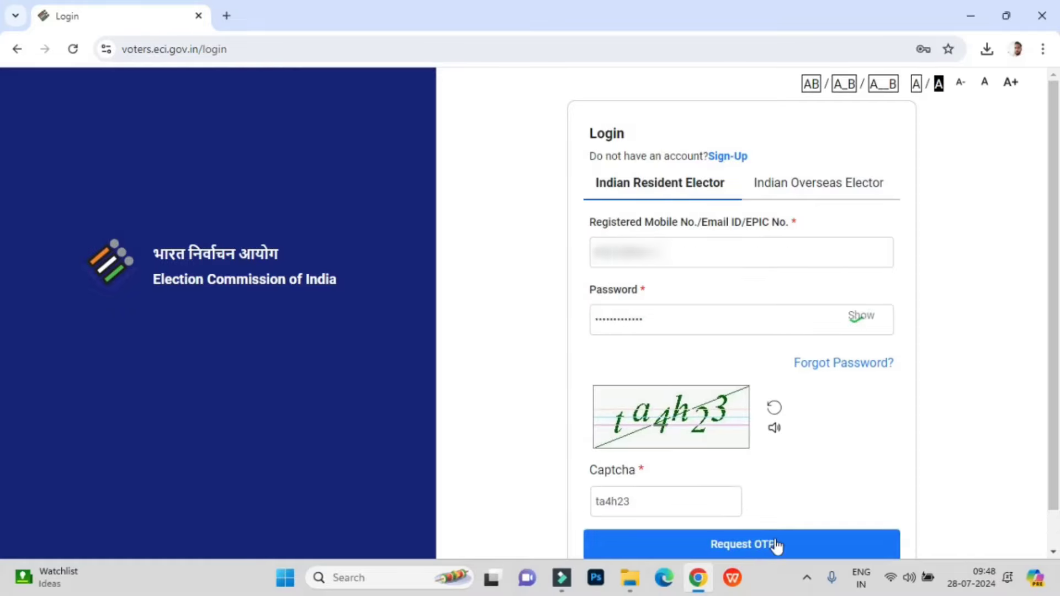
left_click(783, 548)
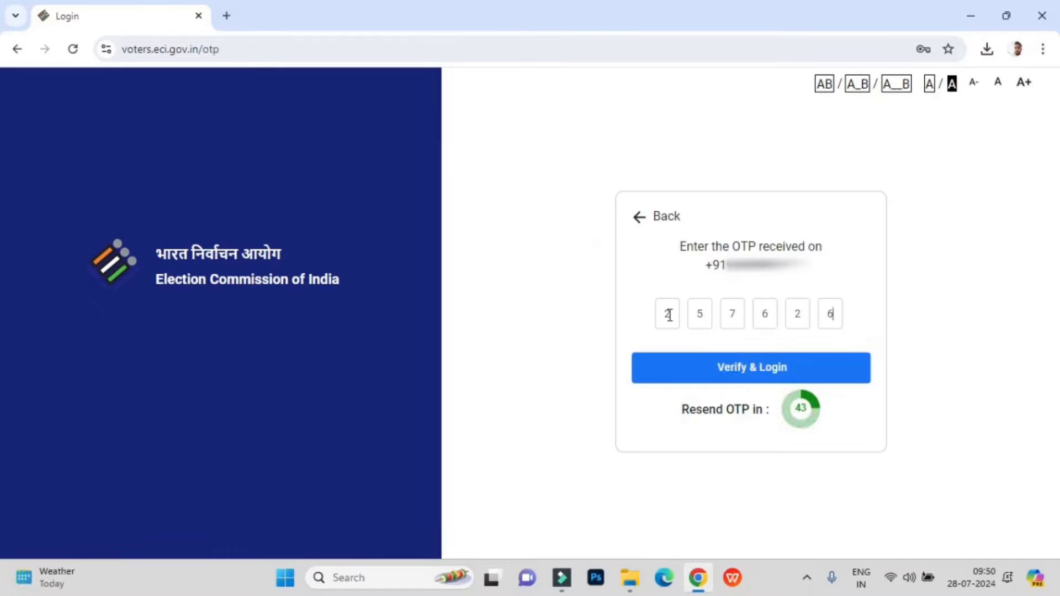
left_click(792, 376)
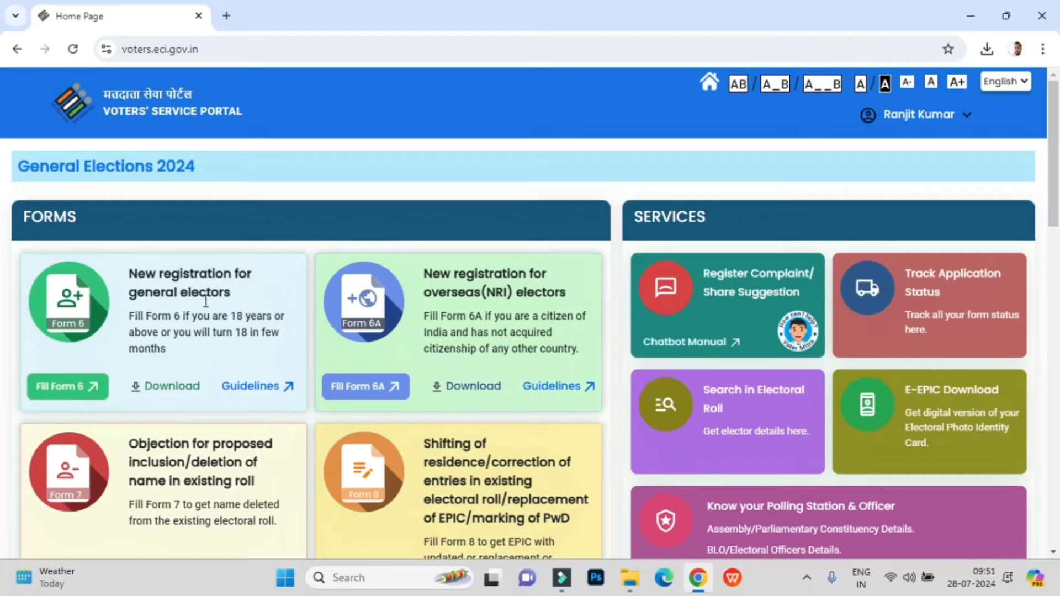
Step: Start Form 6 and set the state to Jharkhand, district to Hazaribagh and assembly constituency to 25 Hazaribagh
left_click(87, 389)
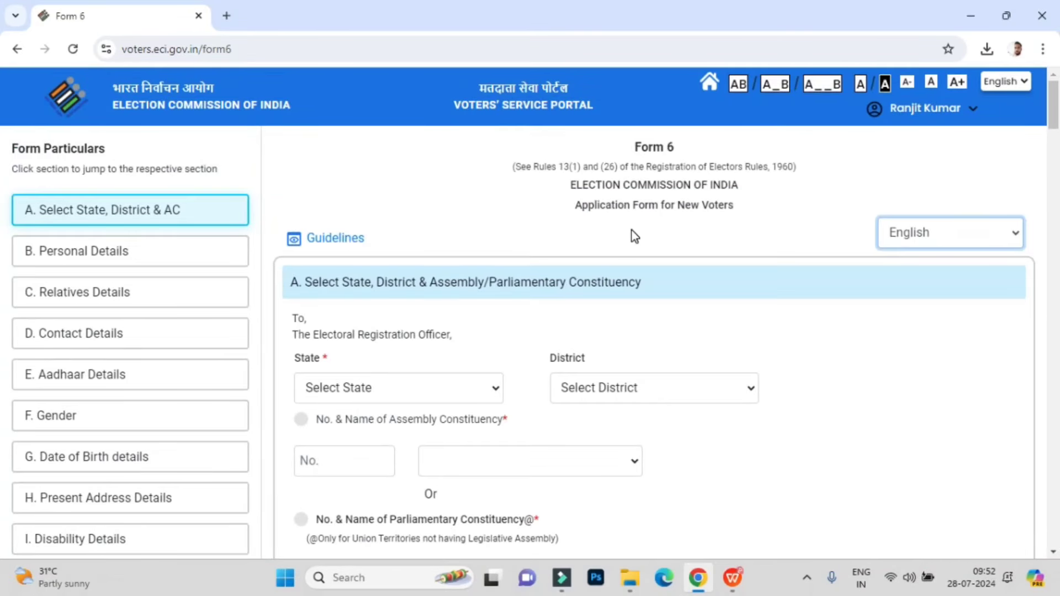
scroll(784, 315, "down", 3)
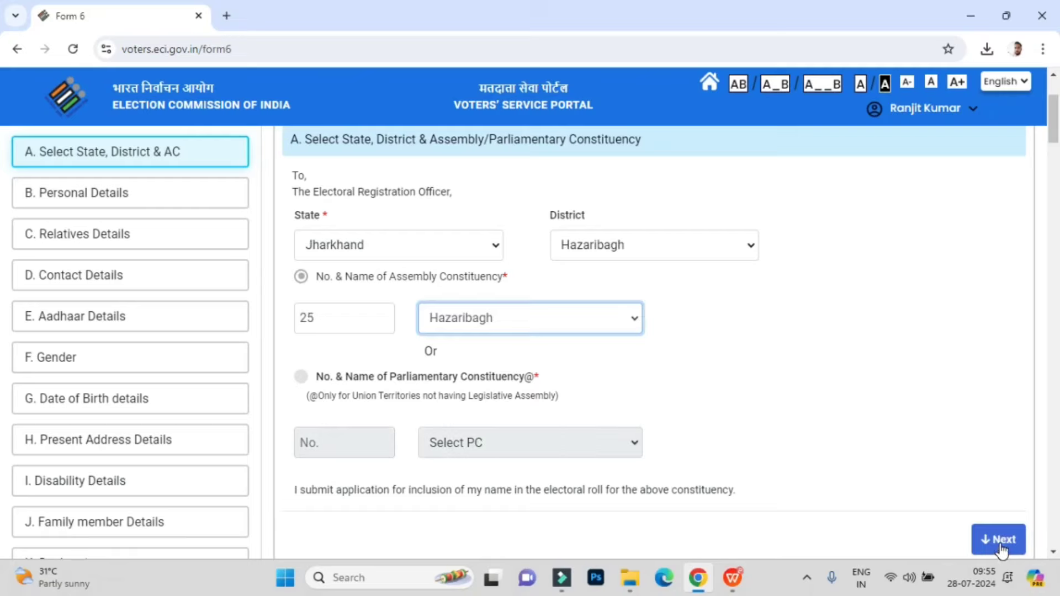
left_click(1001, 546)
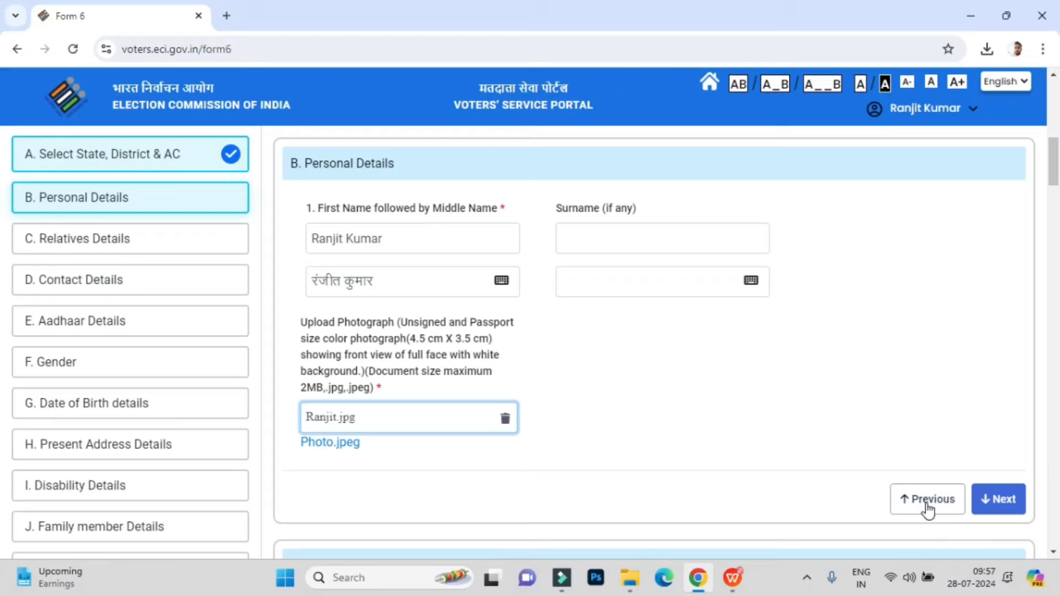
Step: Complete the personal details with the applicant's name and photograph, and enter the father's name in the relatives section
left_click(1003, 502)
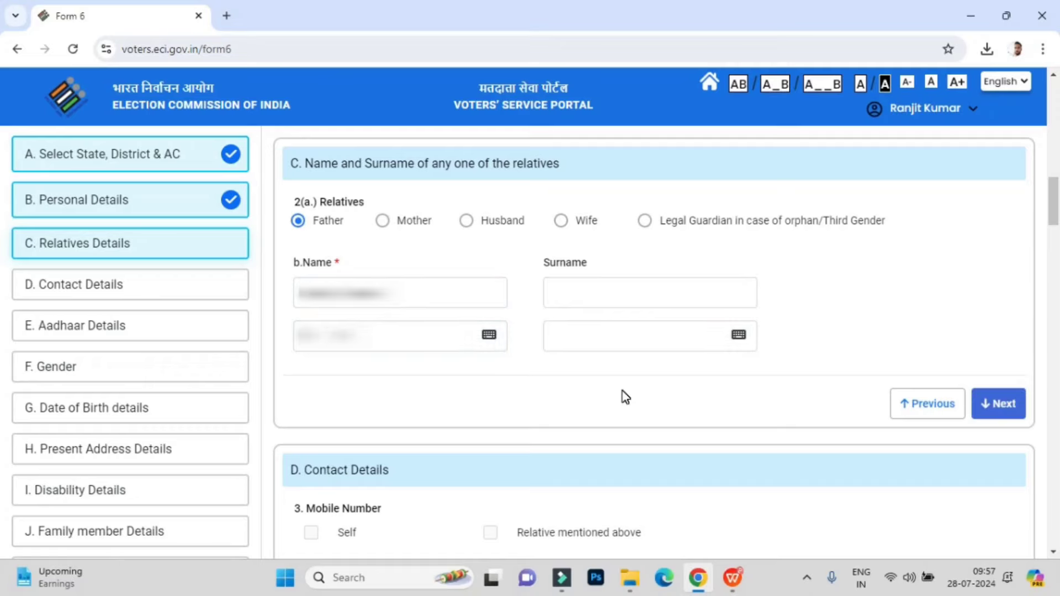
left_click(1009, 411)
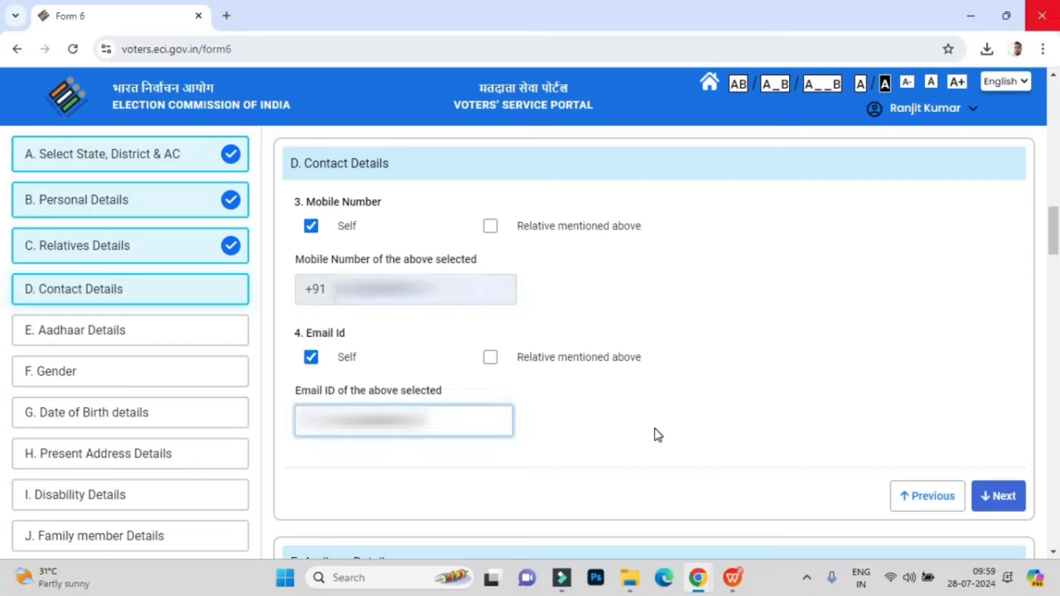
Step: Mark the mobile number and email as Self and fill in both contact details
left_click(655, 429)
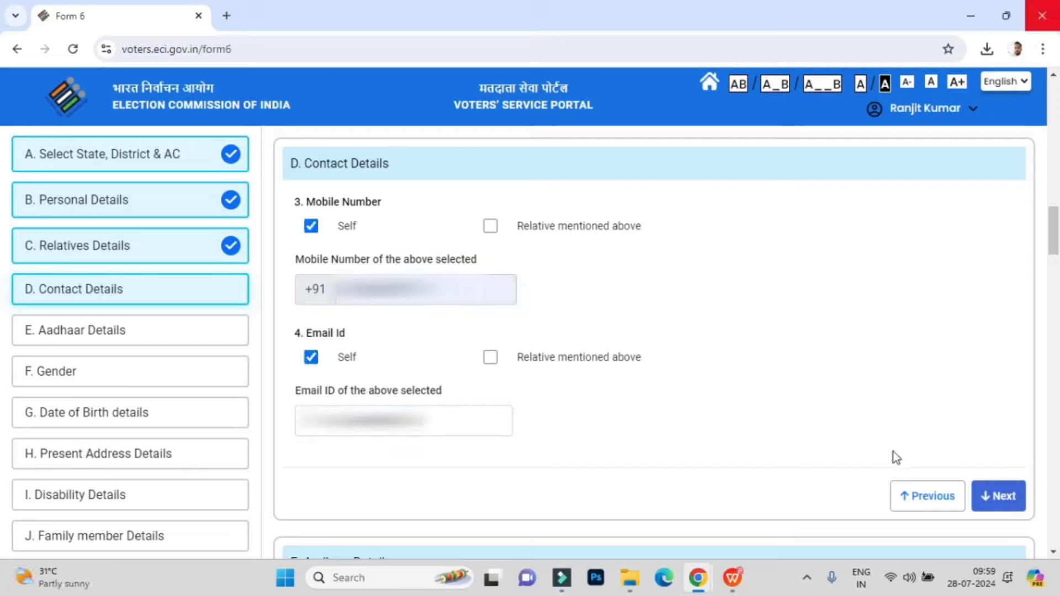
left_click(998, 496)
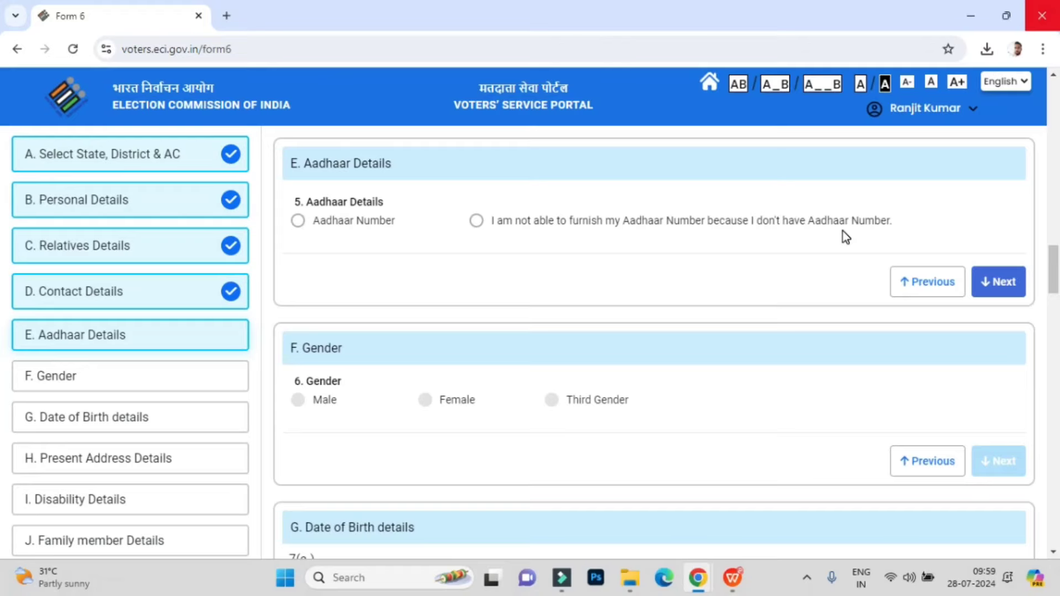
Step: Enter the Aadhaar number in the Aadhaar section and set the gender to Male
left_click(298, 221)
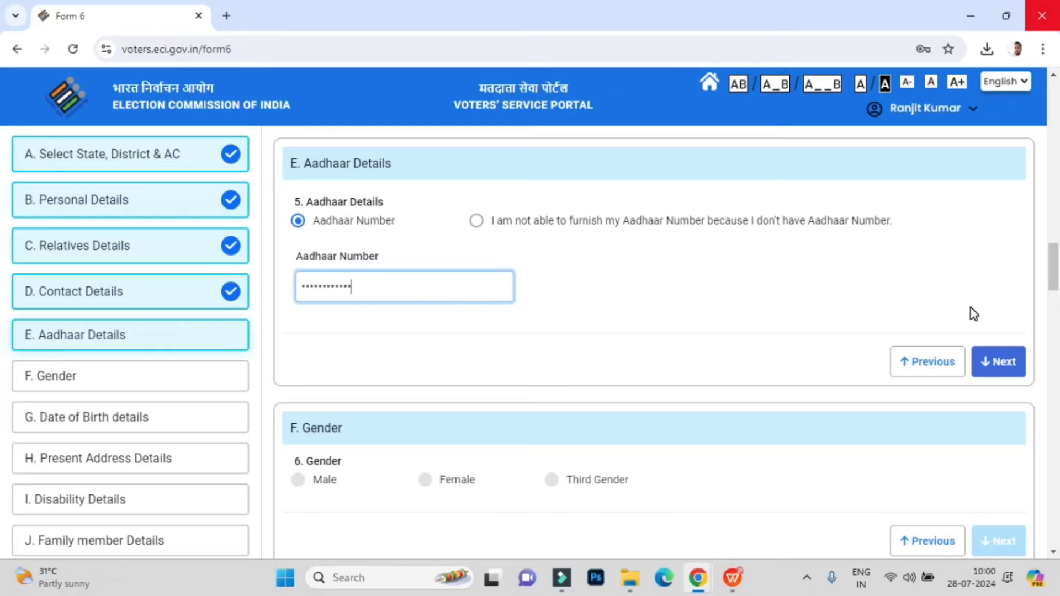
left_click(994, 360)
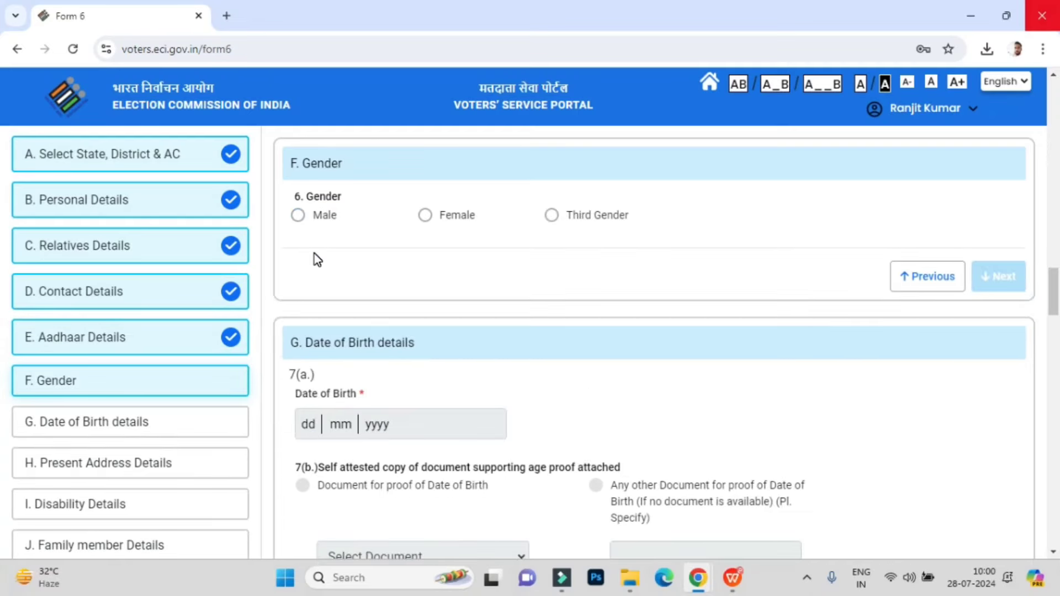
left_click(298, 216)
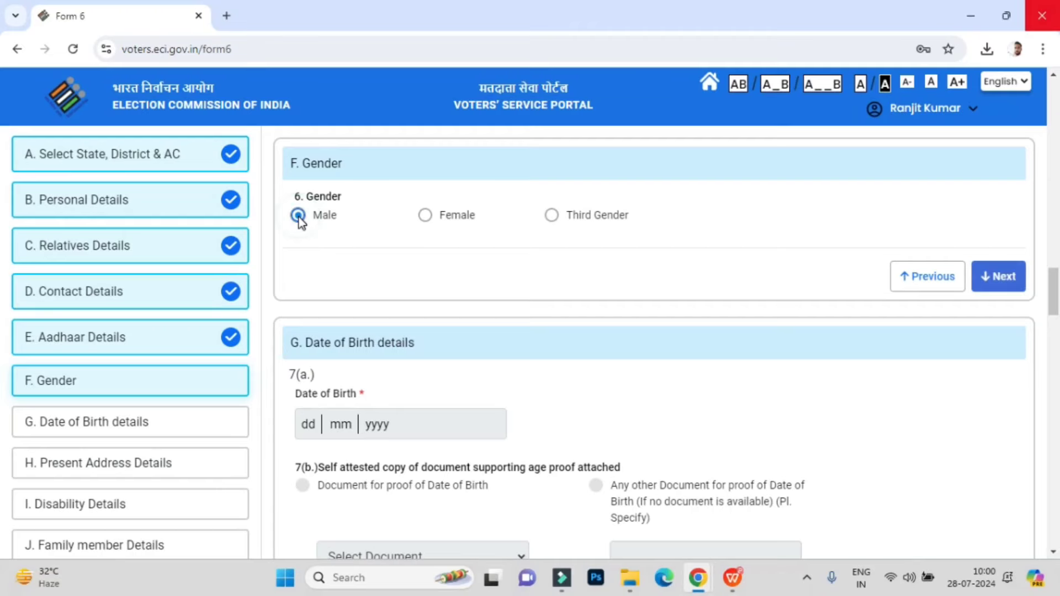
left_click(985, 279)
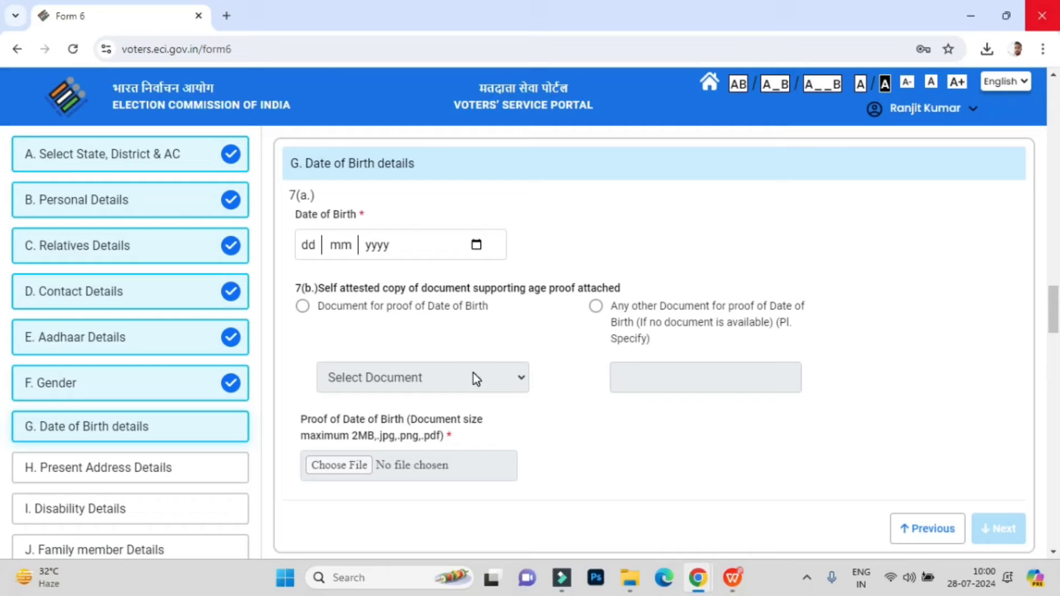
Step: Enter the applicant's date of birth and attach the Aadhaar Card PDF as its proof document
left_click(303, 306)
left_click(507, 387)
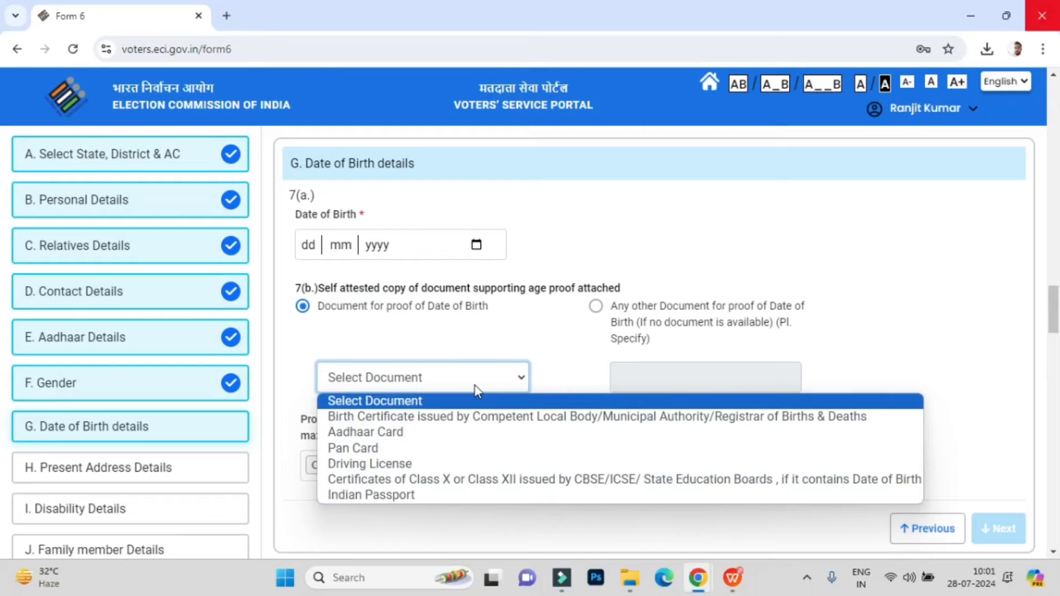
left_click(481, 335)
left_click(478, 335)
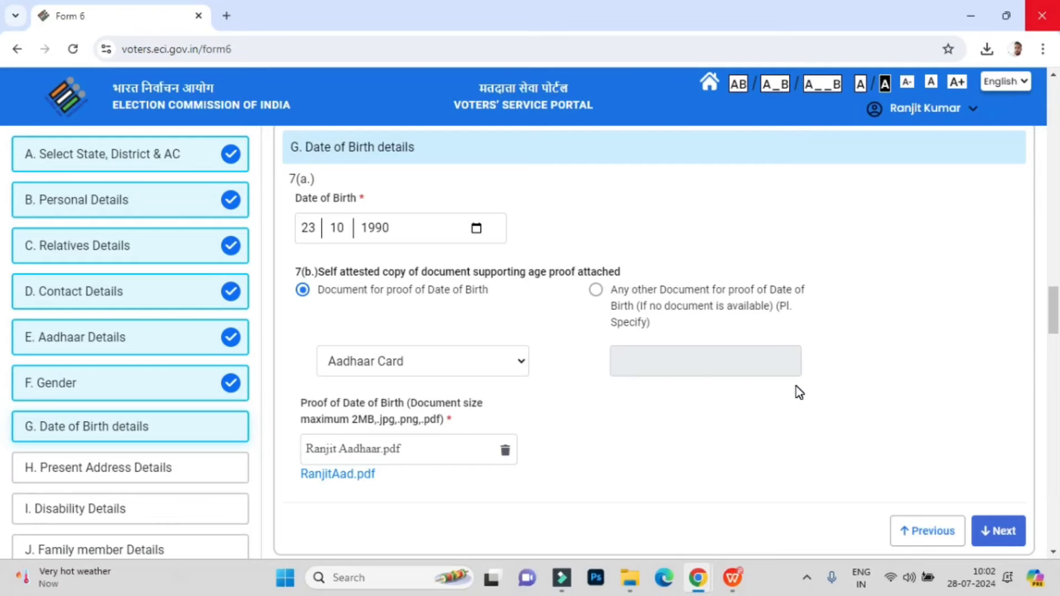
left_click(999, 530)
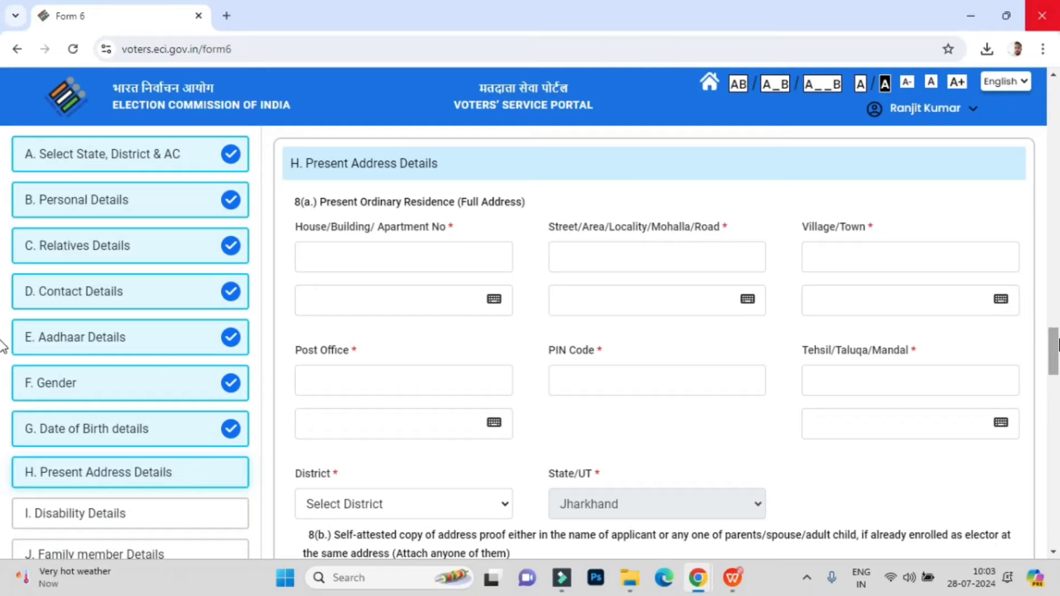
Step: Fill in the present address with Hazaribagh district and attach the Aadhaar Card PDF as proof of residence
left_click_drag(1058, 338, 1052, 385)
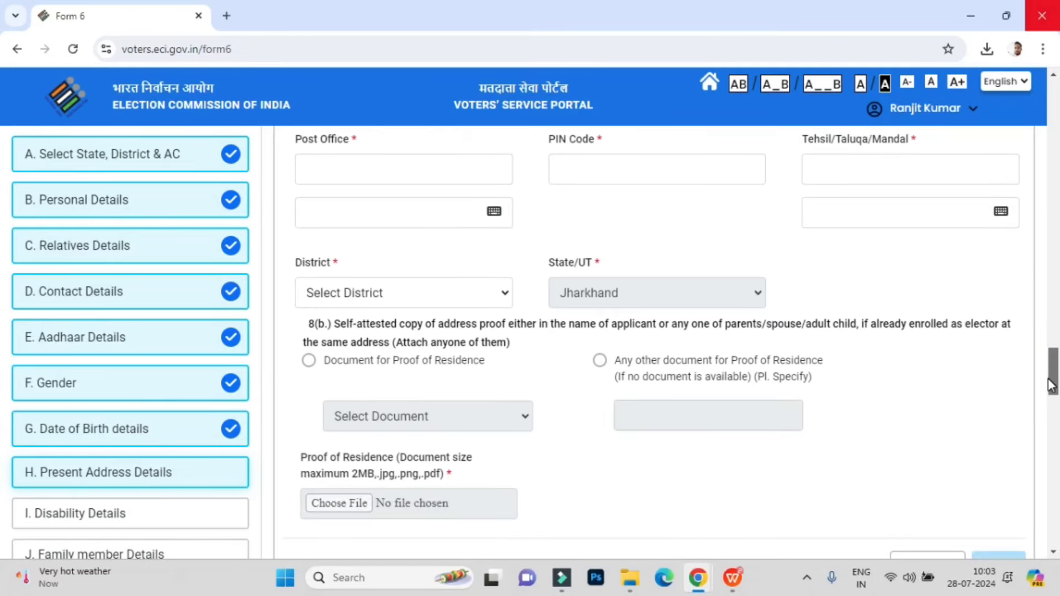
left_click(309, 360)
scroll(3, 377, "down", 1)
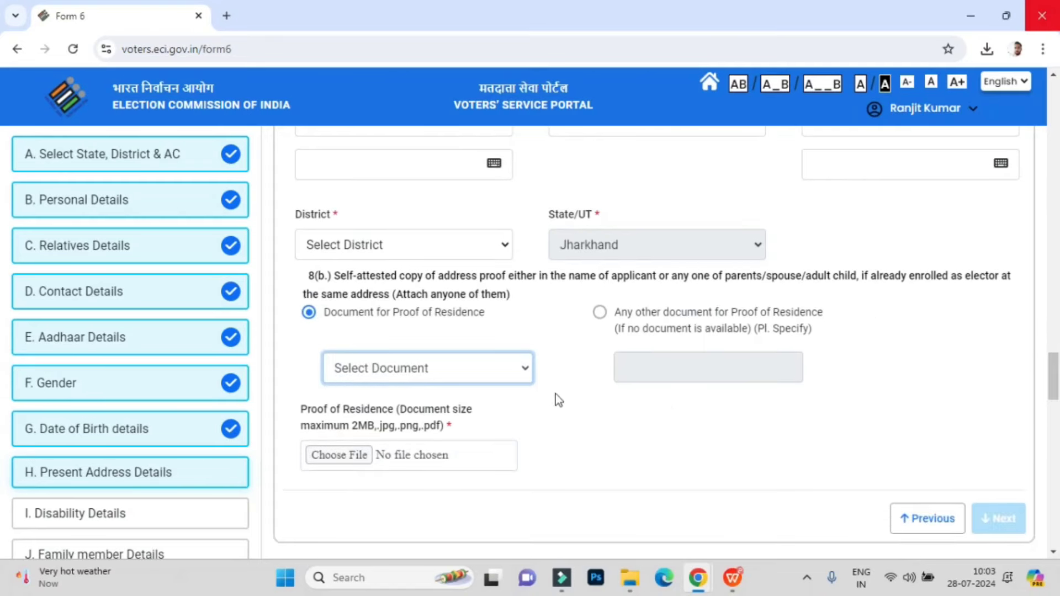
left_click(498, 369)
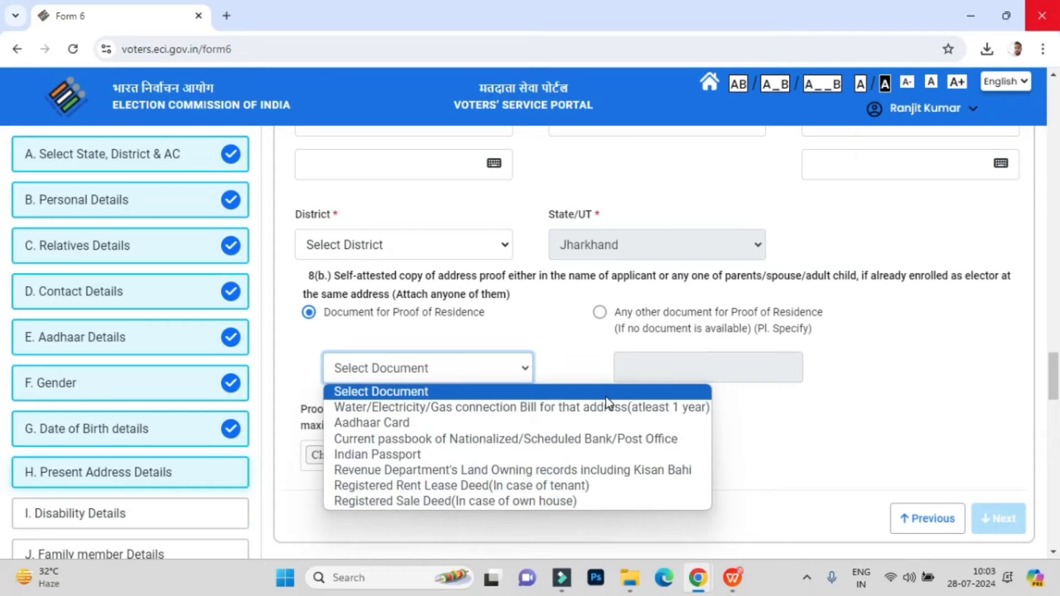
left_click(812, 420)
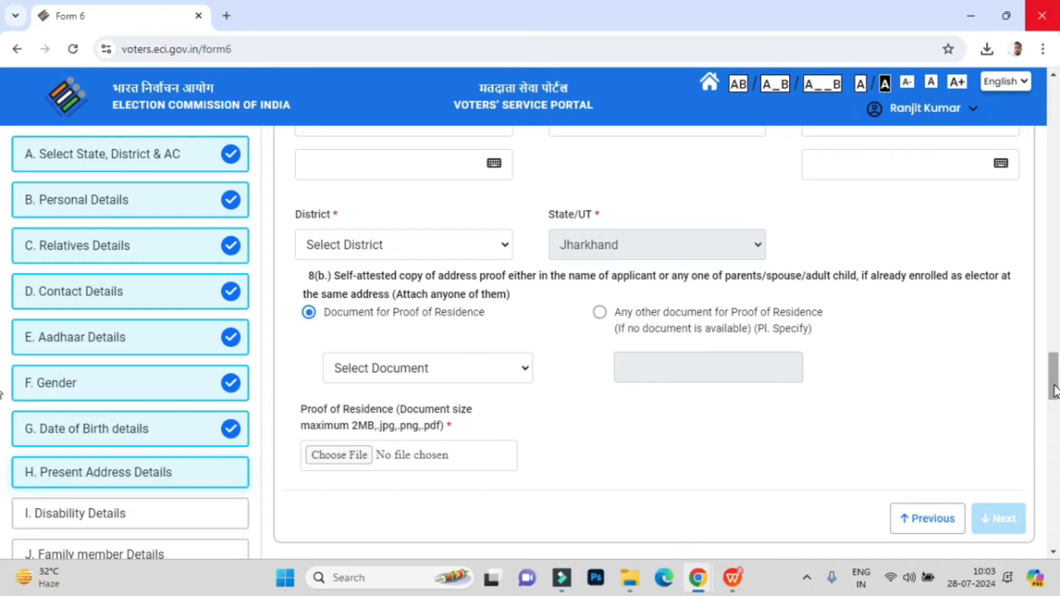
left_click_drag(1051, 388, 1056, 365)
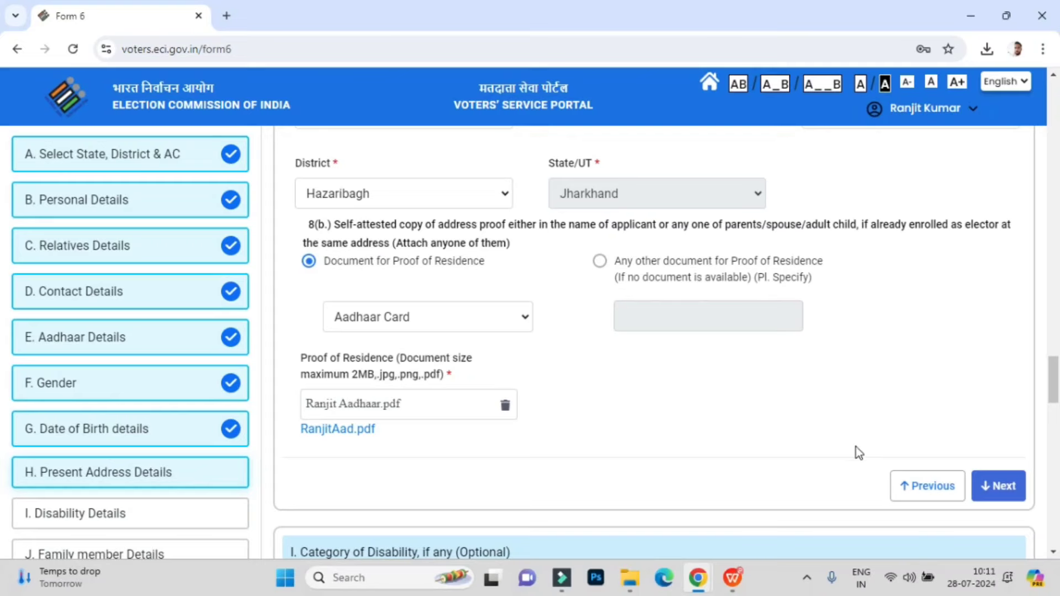
left_click(997, 487)
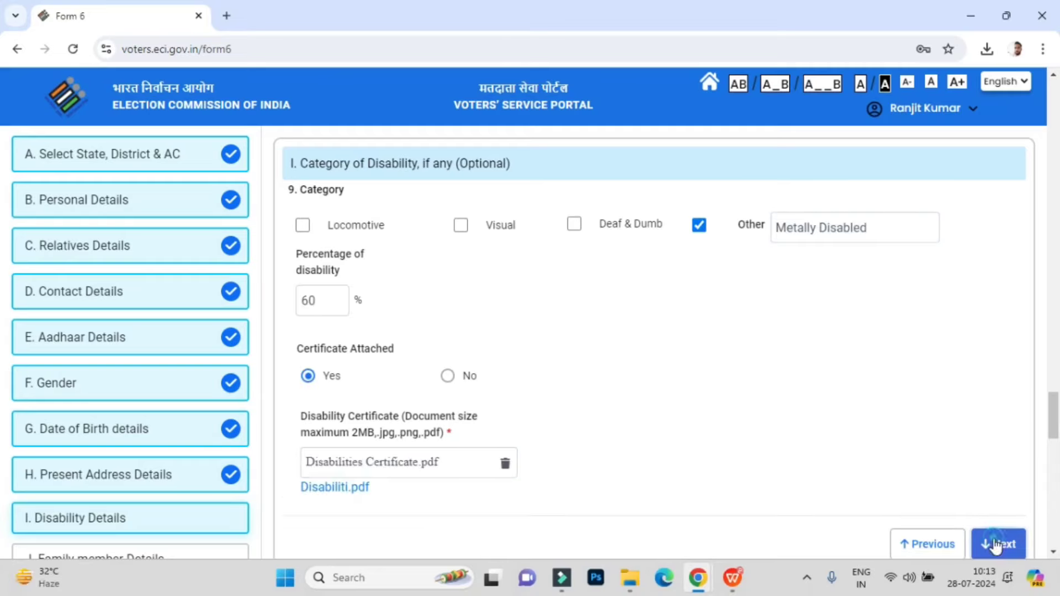
Step: Skip the optional disability section and enter the family member's name, relationship Mother and EPIC number
left_click(1001, 541)
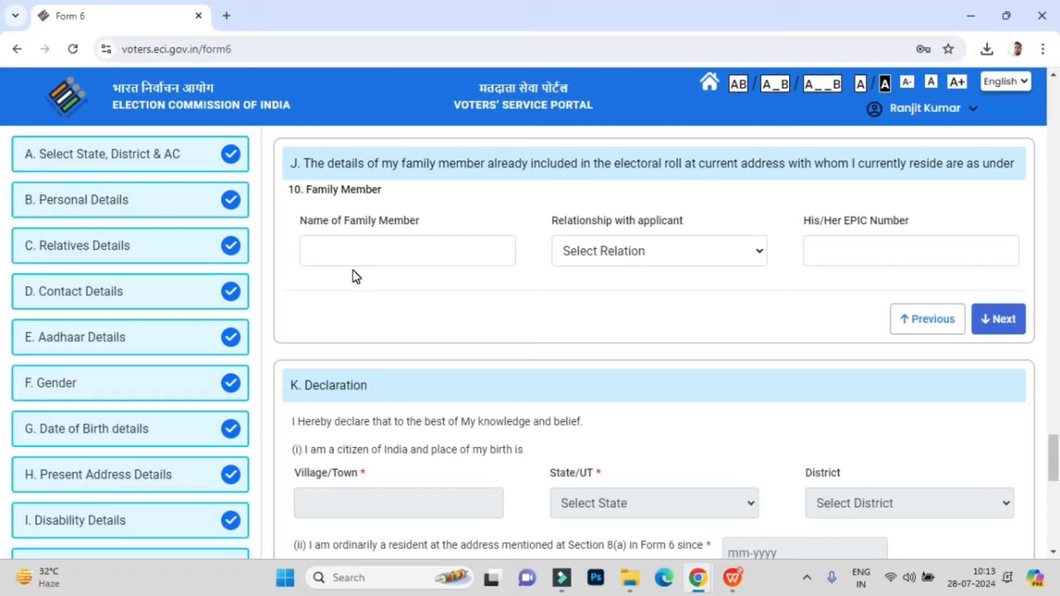
left_click(851, 313)
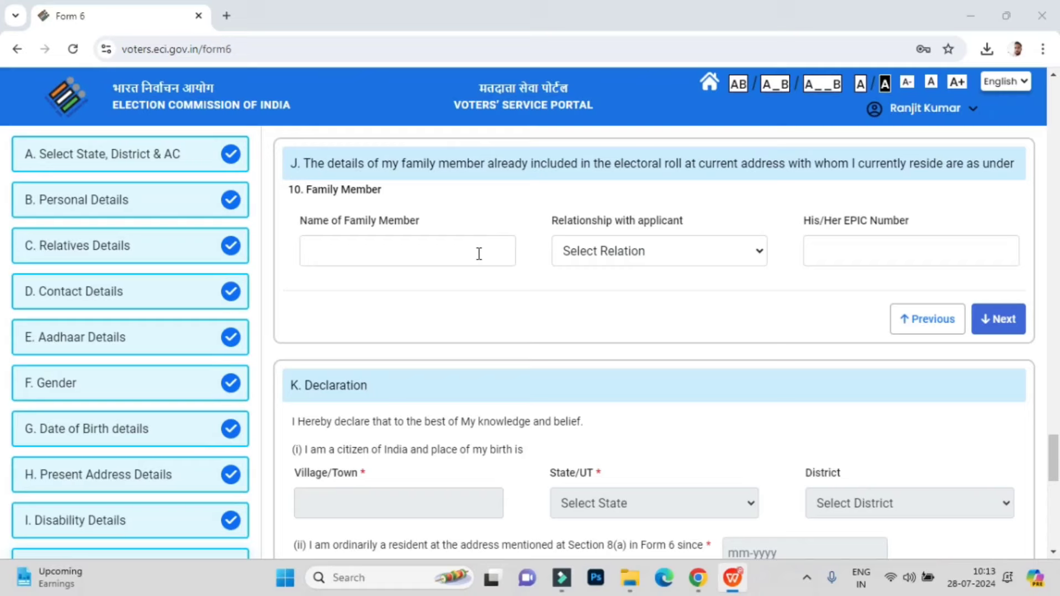
left_click(429, 249)
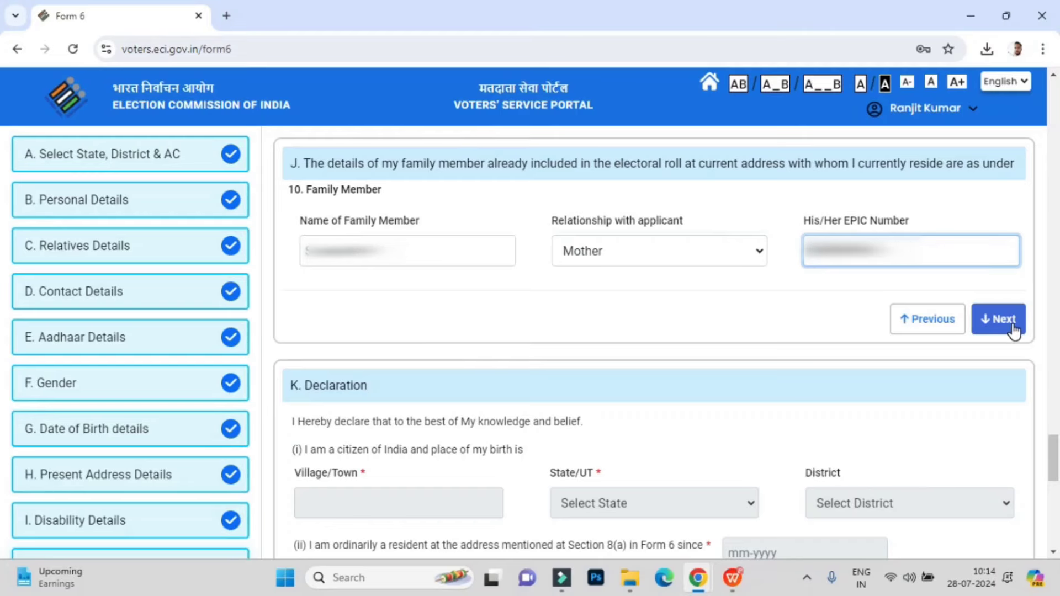
left_click(982, 320)
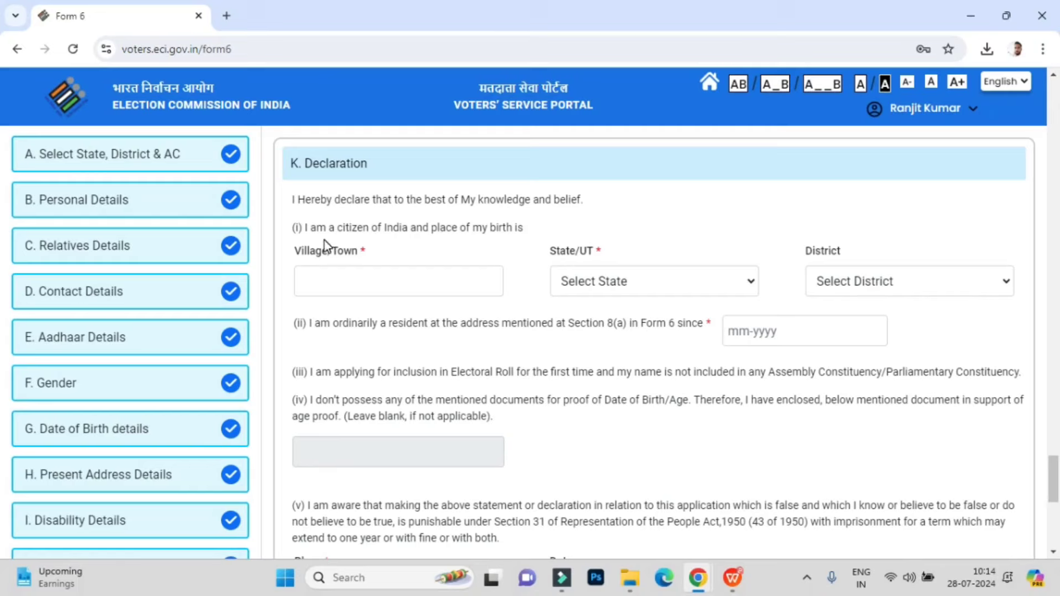
Step: In the declaration, set the birthplace to Hazaribagh, Jharkhand, Hazaribagh district, and the residence start to 05-2014
left_click(374, 275)
type("Hazaribagh")
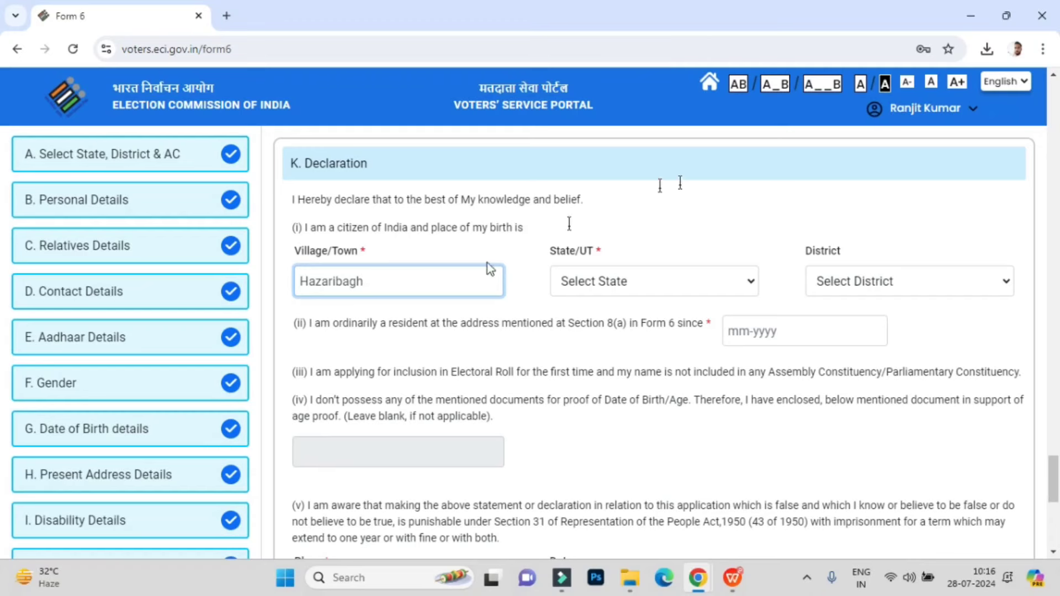
left_click(707, 277)
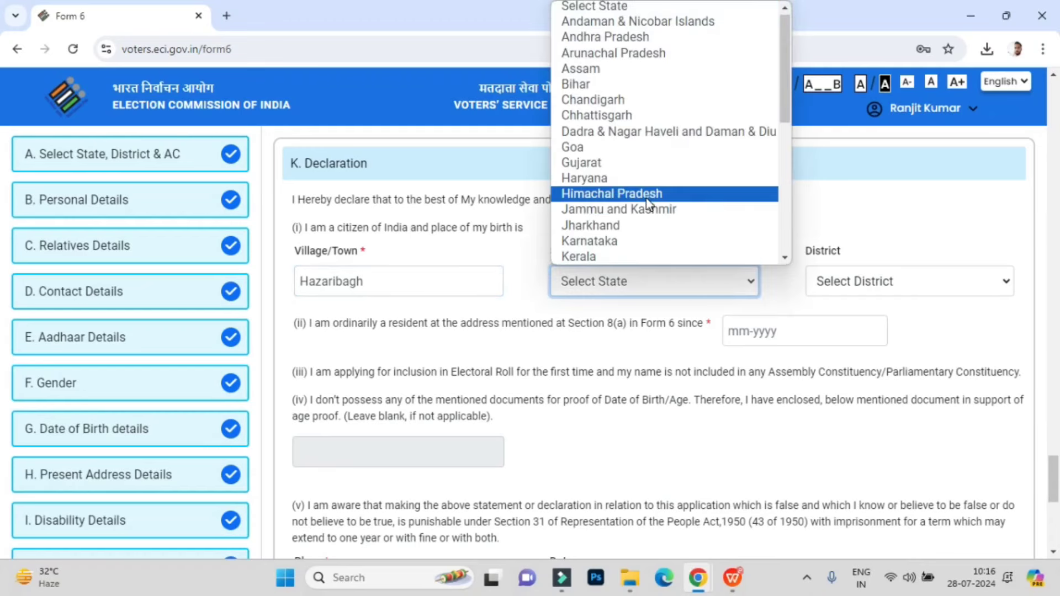
left_click(646, 230)
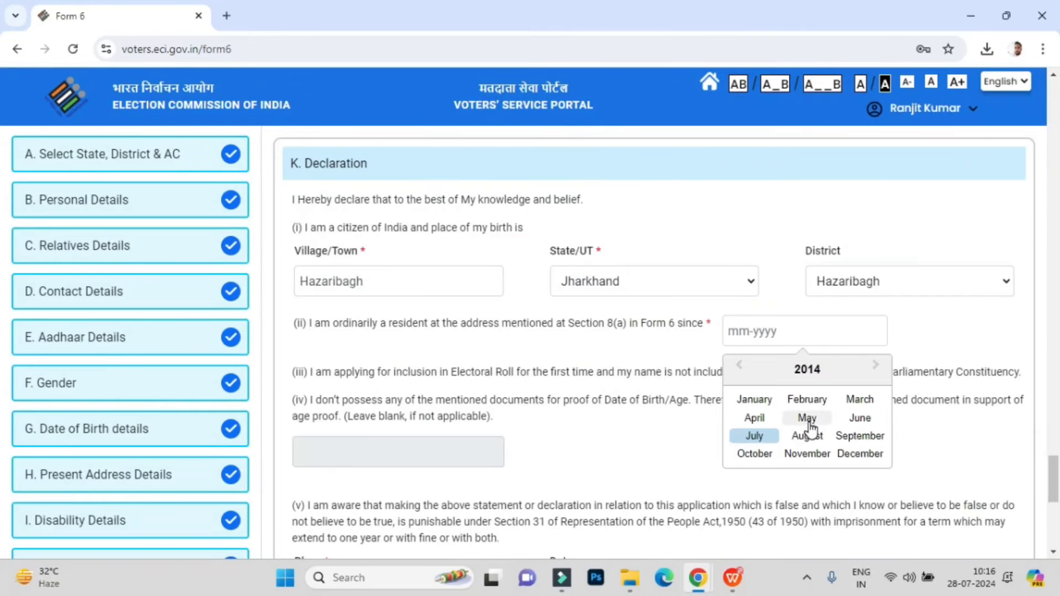
left_click(809, 423)
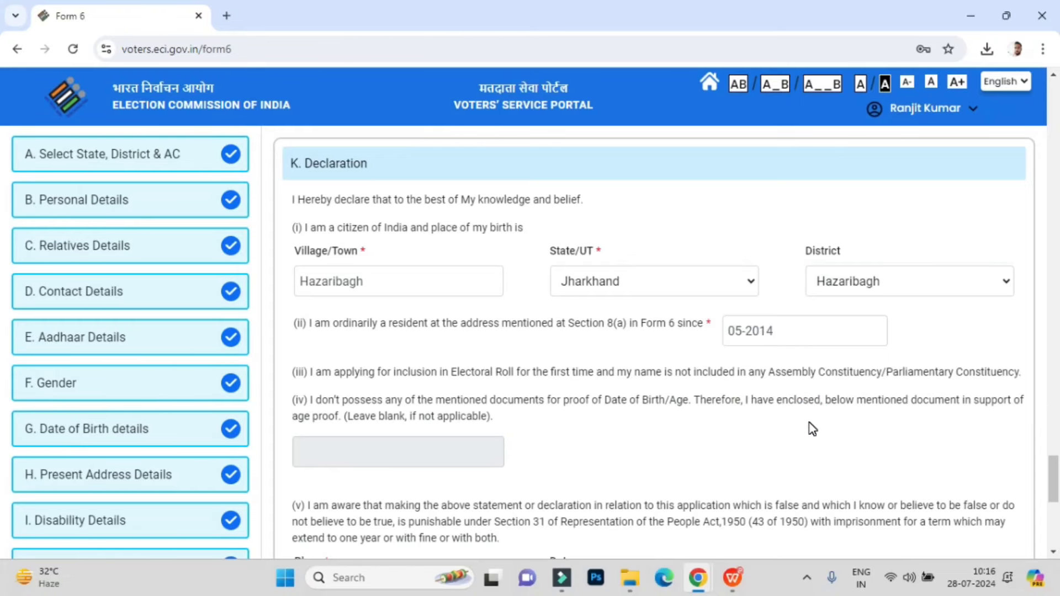
Step: Set the declaration's place to Hazaribagh and proceed to the captcha section
scroll(809, 423, "down", 5)
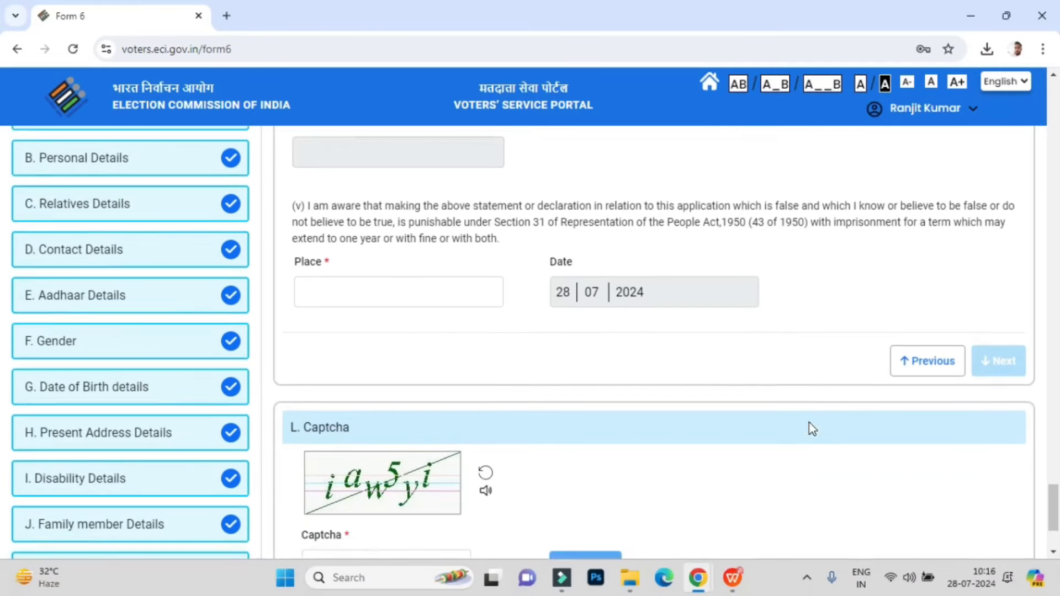
scroll(809, 423, "up", 1)
left_click(384, 362)
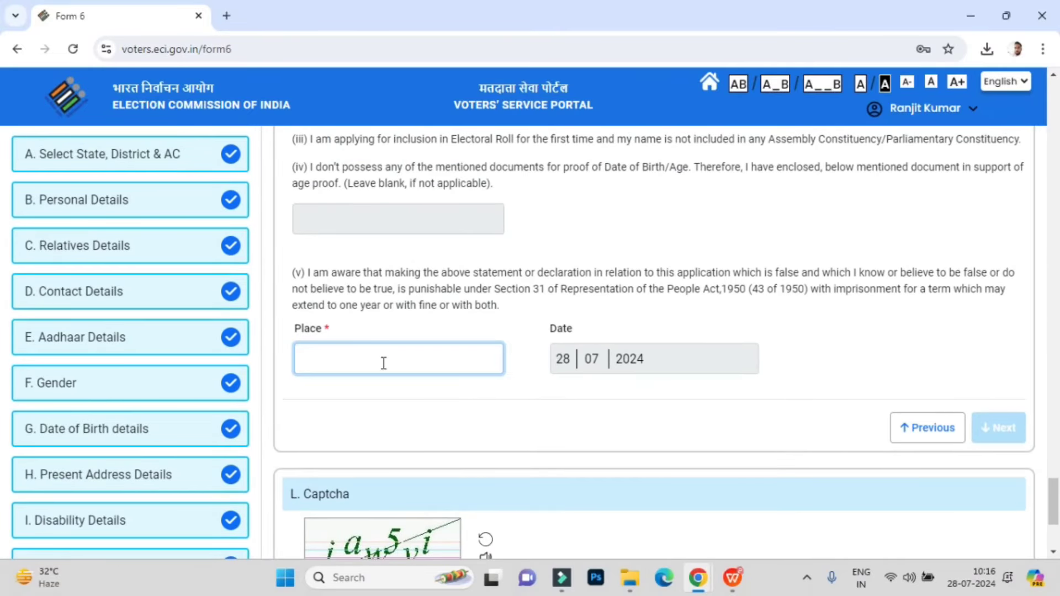
type("Haz")
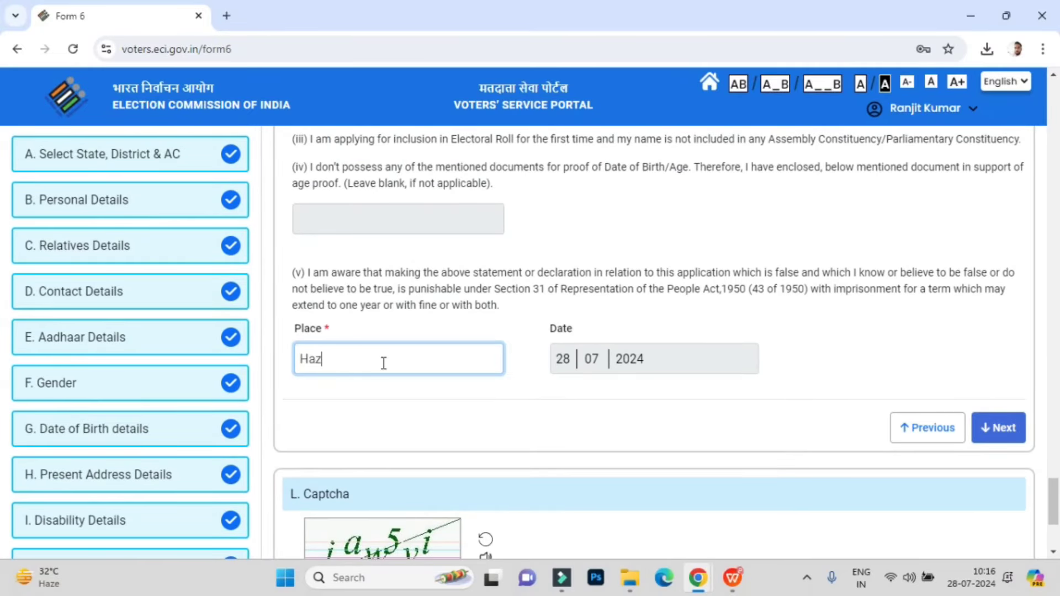
type("aribagh")
left_click(1000, 436)
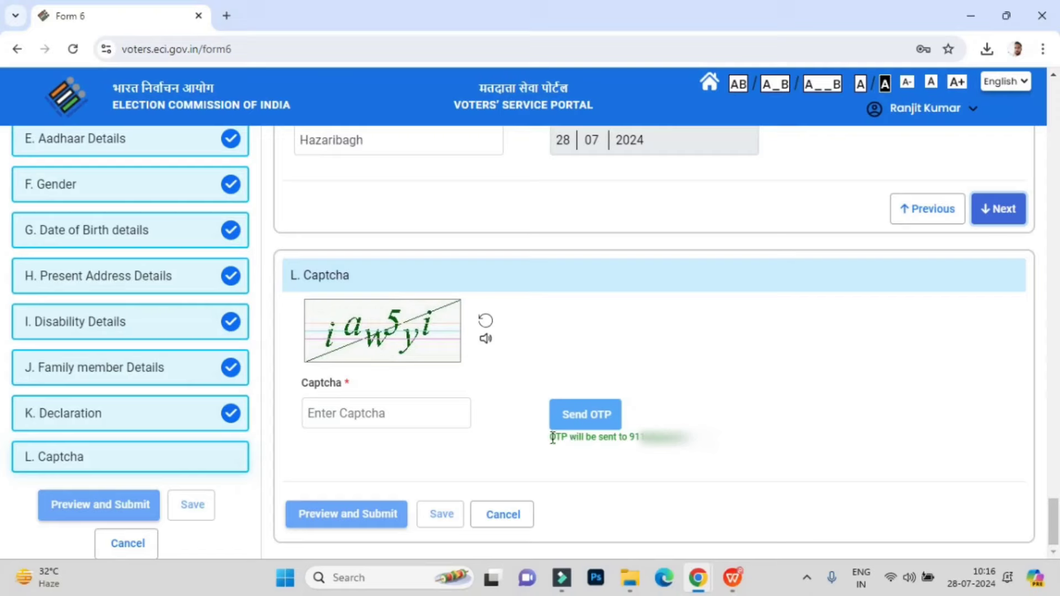
Step: Enter the displayed captcha code and request an OTP to the registered mobile number
left_click(347, 415)
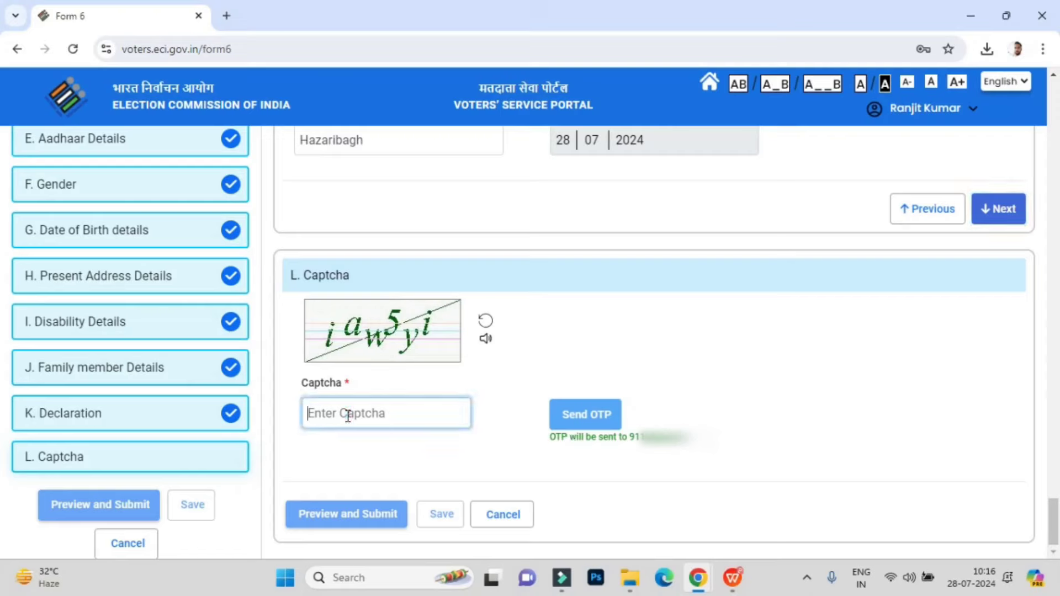
type("ia")
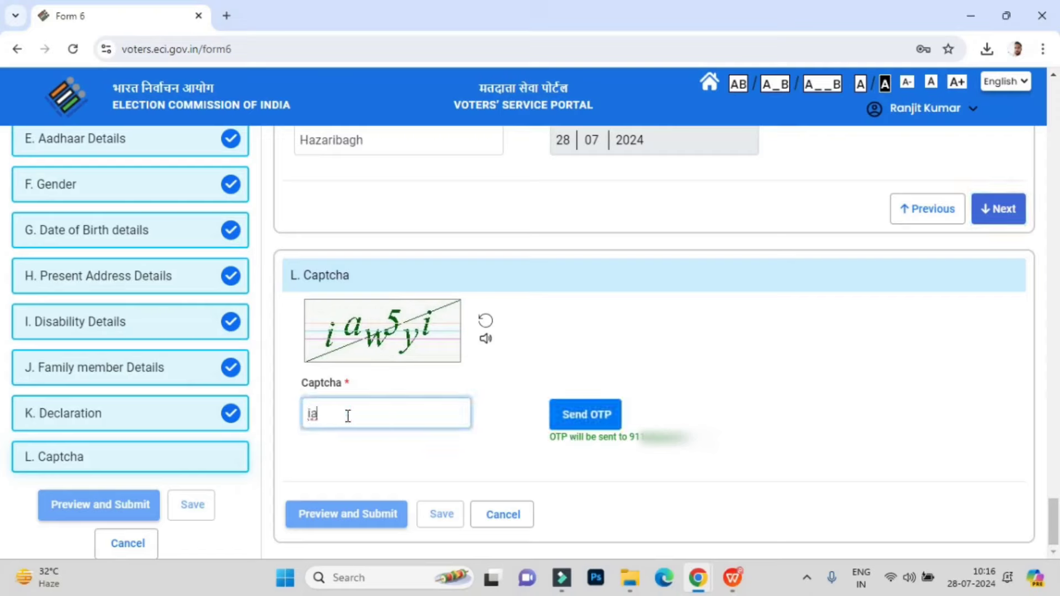
type("w5yi")
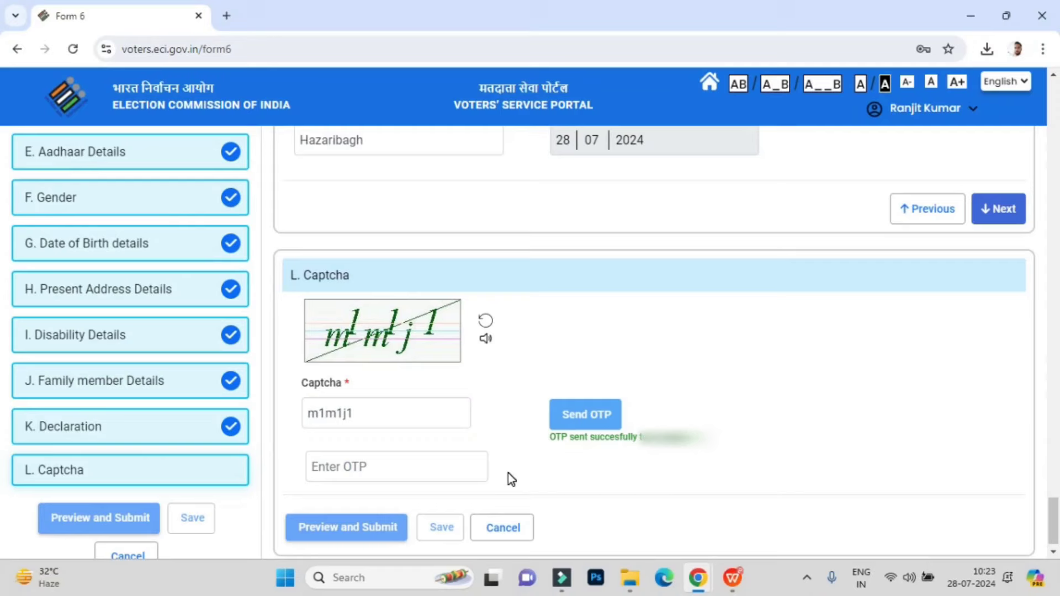
Step: Enter the received OTP in the verification field and open the preview of the completed form
left_click(476, 468)
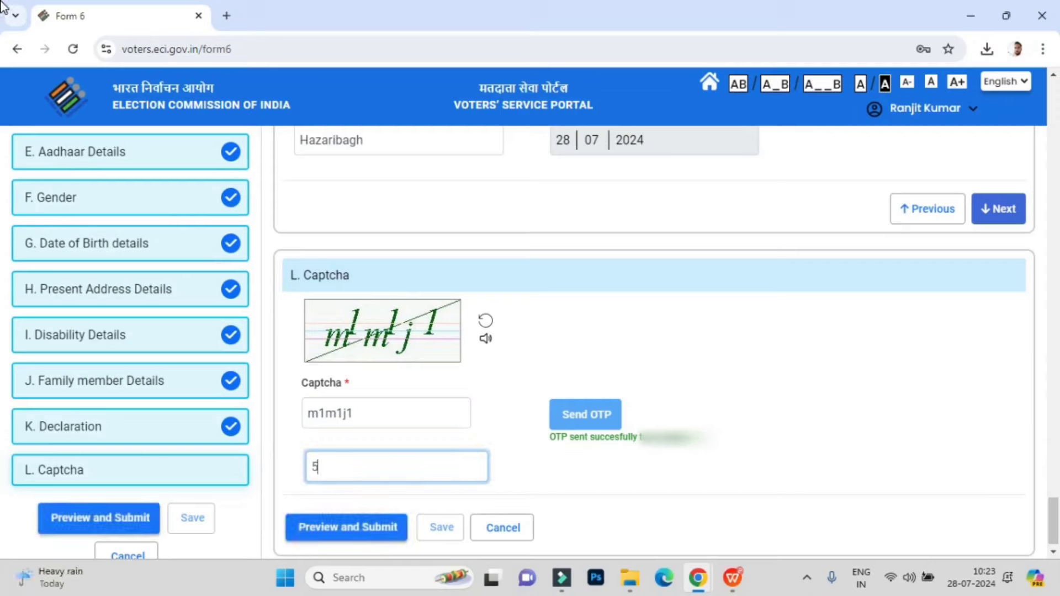
left_click(368, 526)
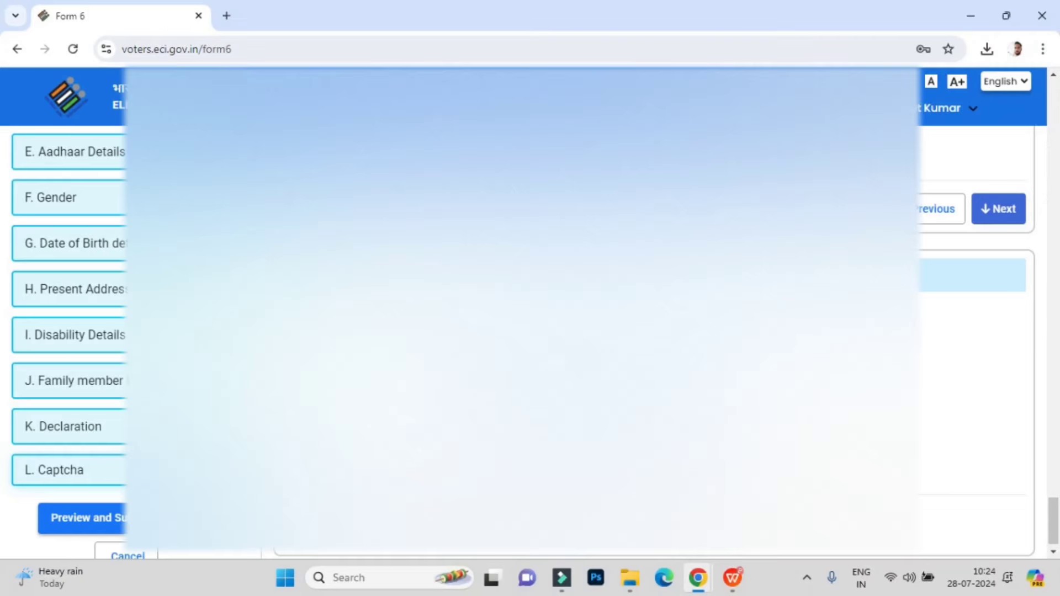
Step: Review the Form 6 preview through to its declaration, submit the form and confirm the submission
scroll(519, 312, "down", 7)
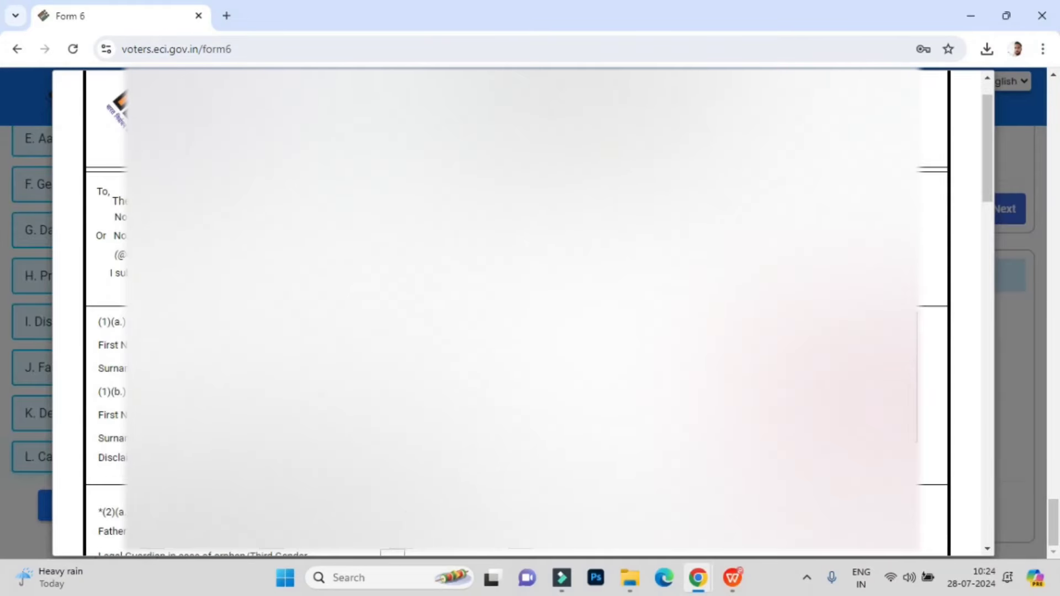
scroll(516, 312, "down", 2)
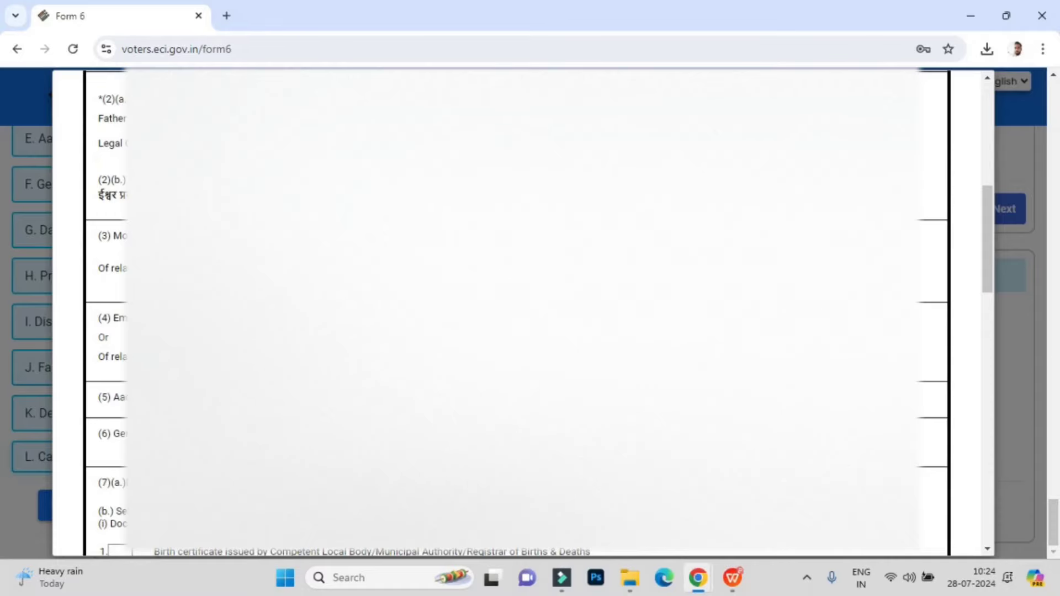
scroll(519, 312, "down", 10)
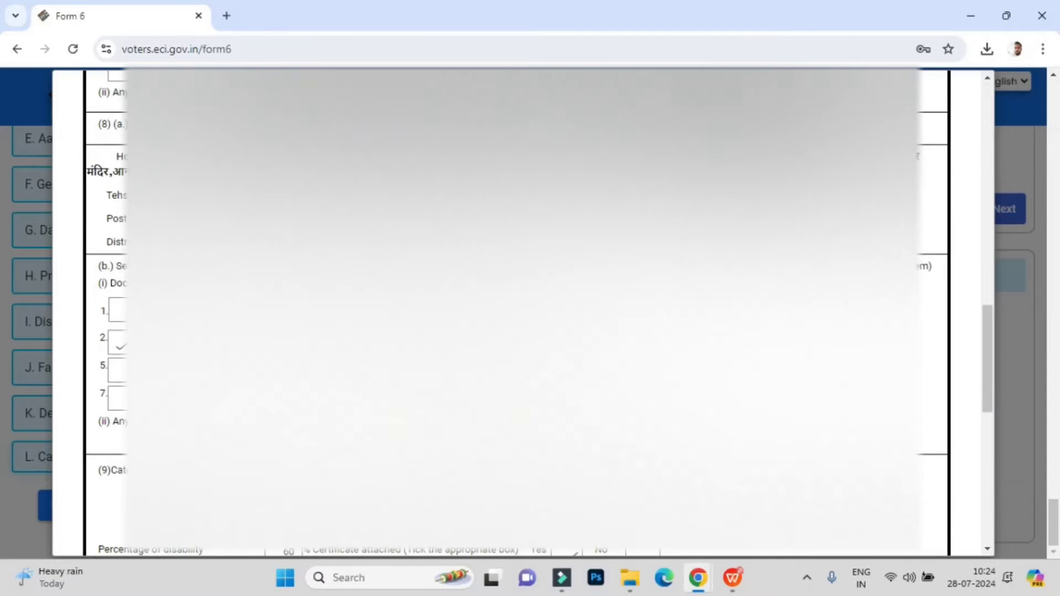
scroll(520, 312, "down", 10)
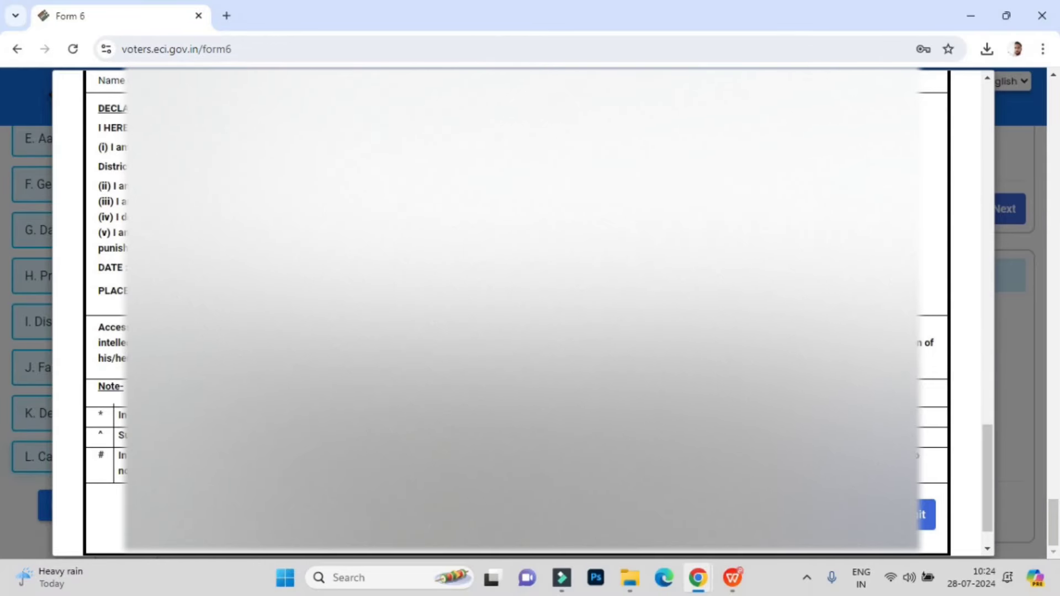
scroll(584, 387, "down", 1)
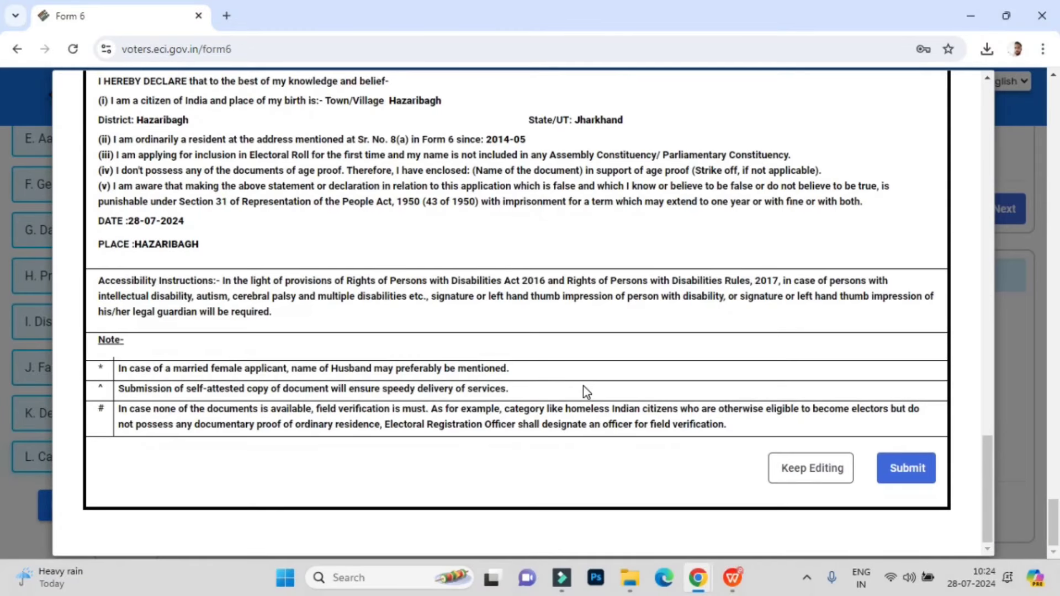
left_click(896, 468)
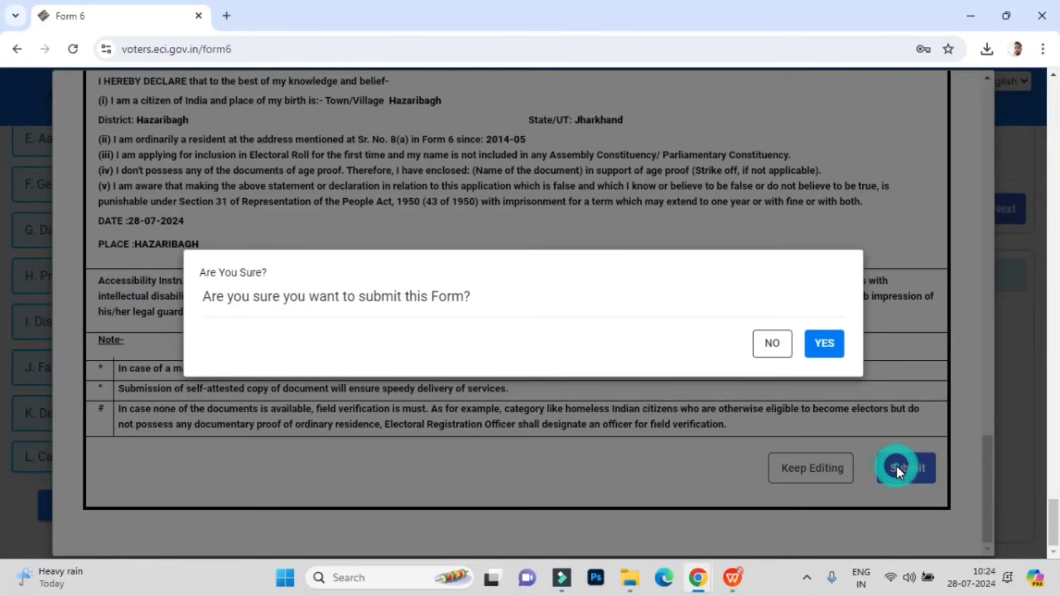
left_click(823, 346)
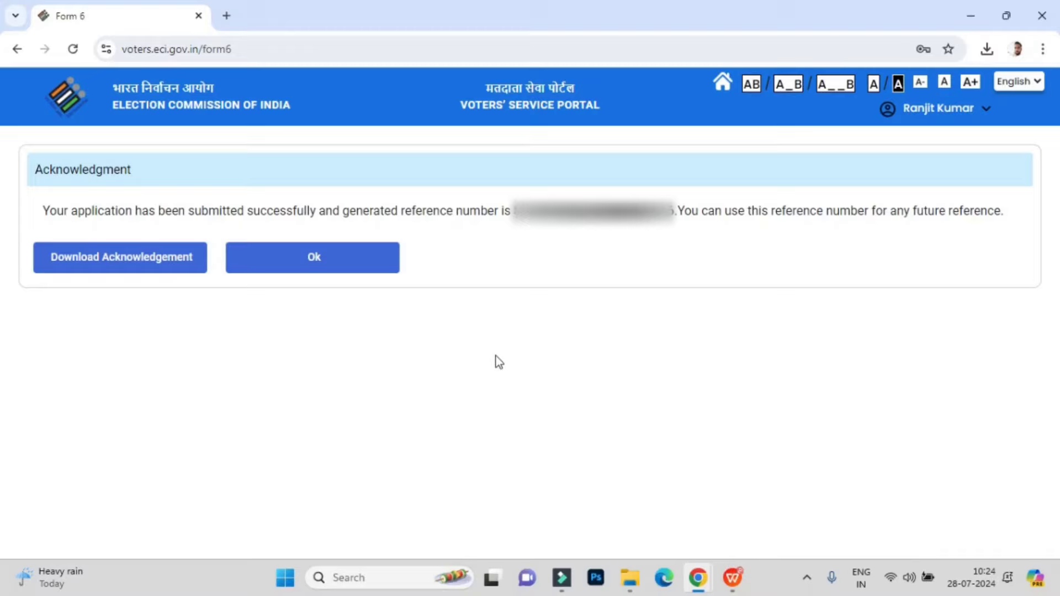
Step: Download and open the application's acknowledgement PDF, and return from the acknowledgement to the portal's home page
left_click(163, 271)
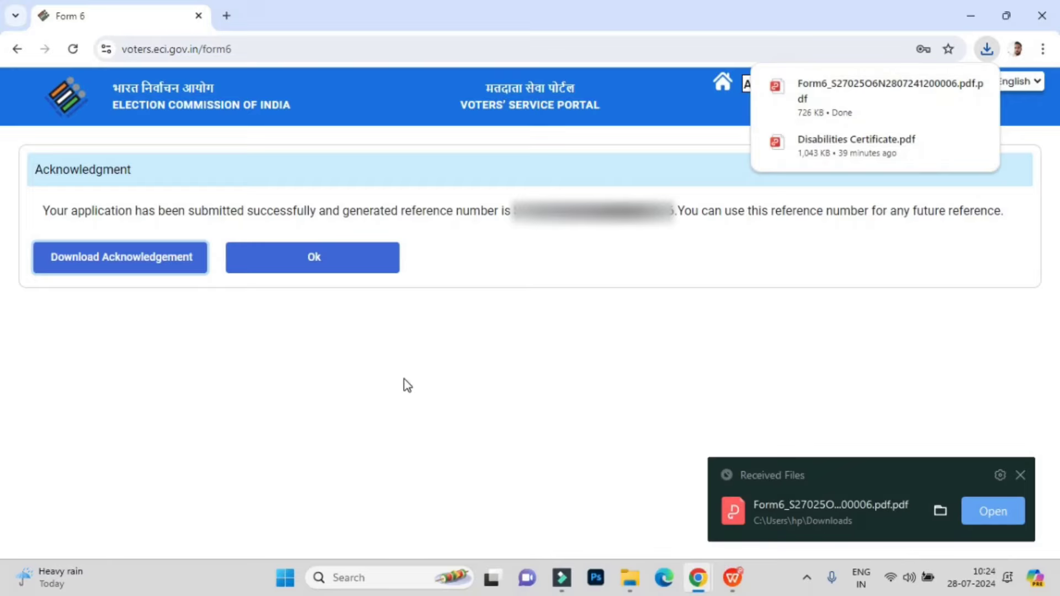
mouse_move(911, 81)
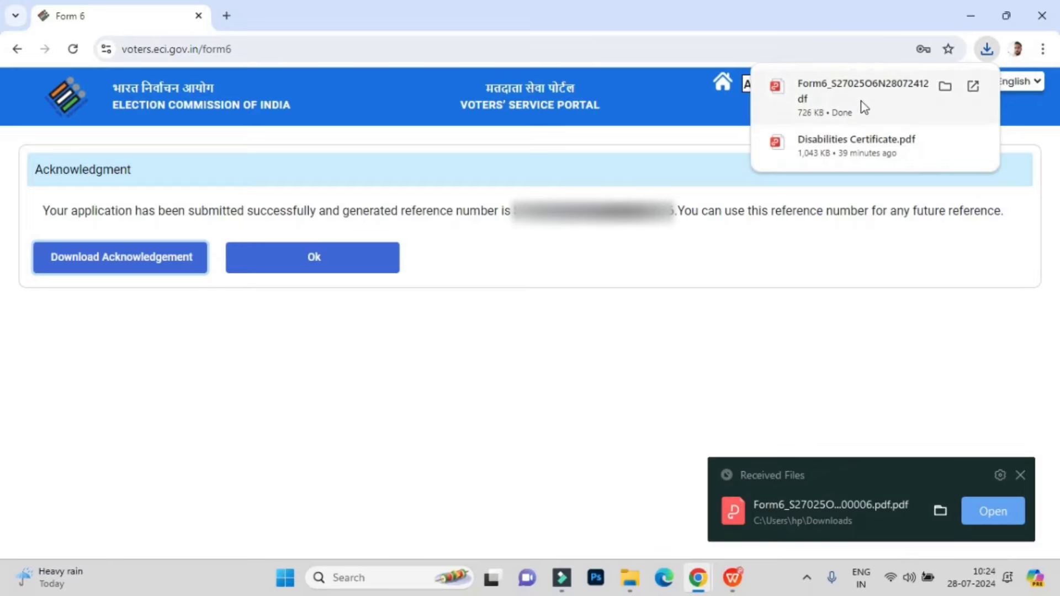
left_click(993, 511)
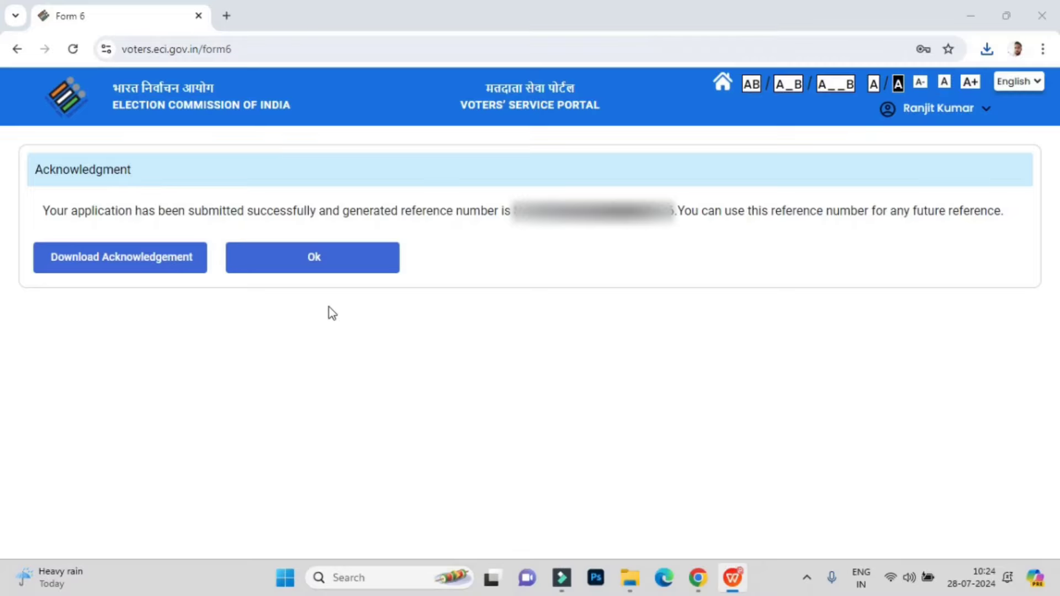
left_click(305, 264)
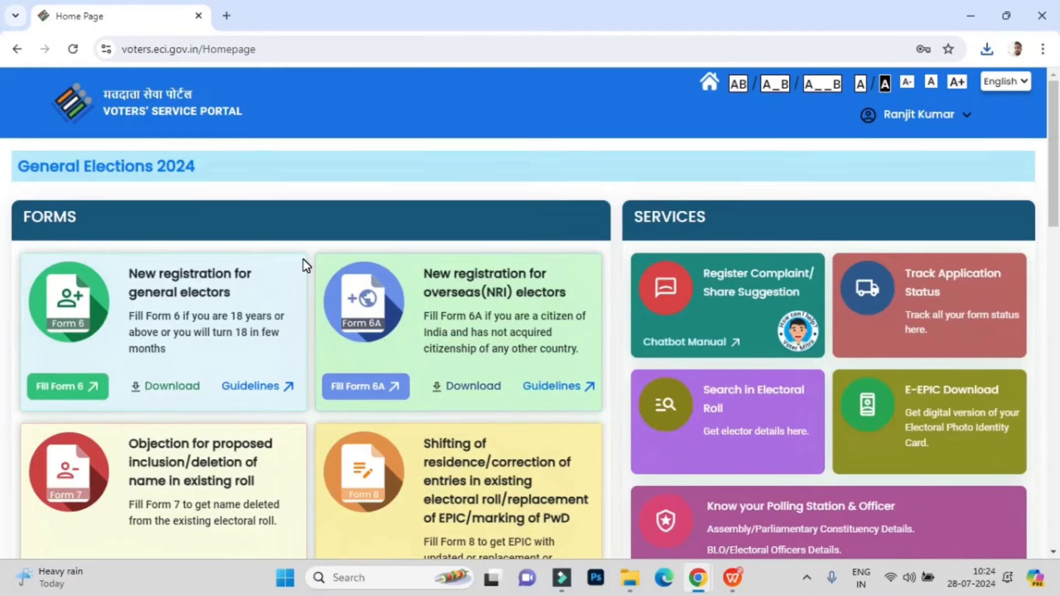